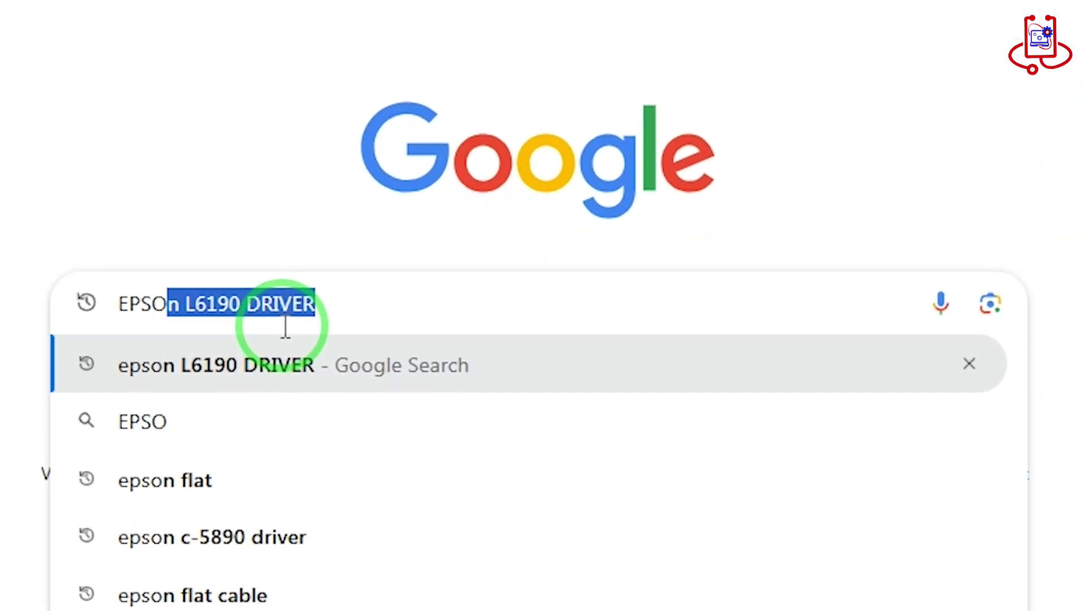
- Search Google for 'epson L6190 DRIVER'
type("L6")
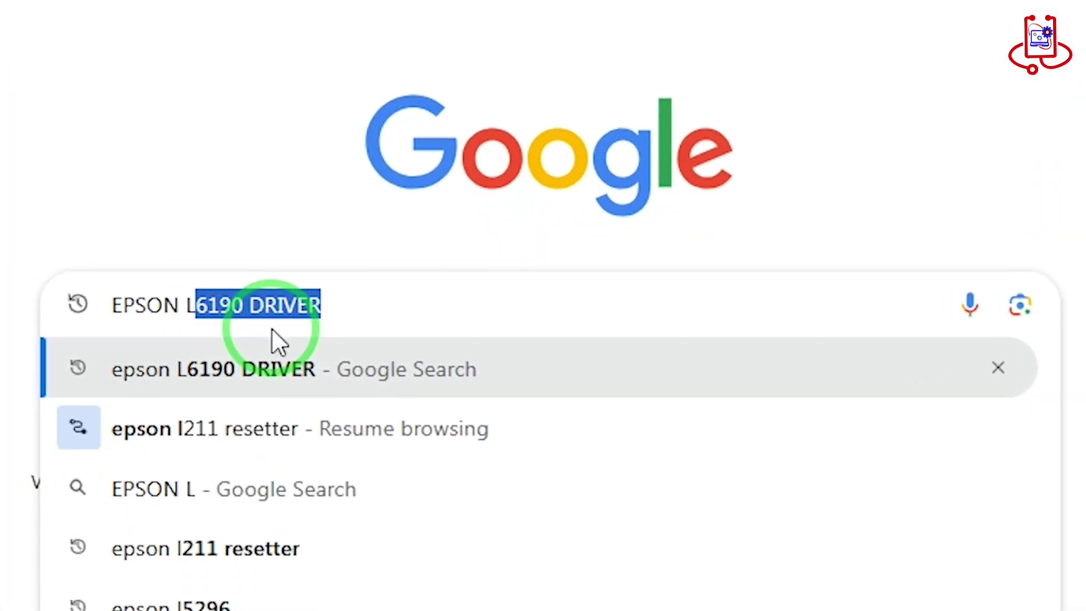
type("190")
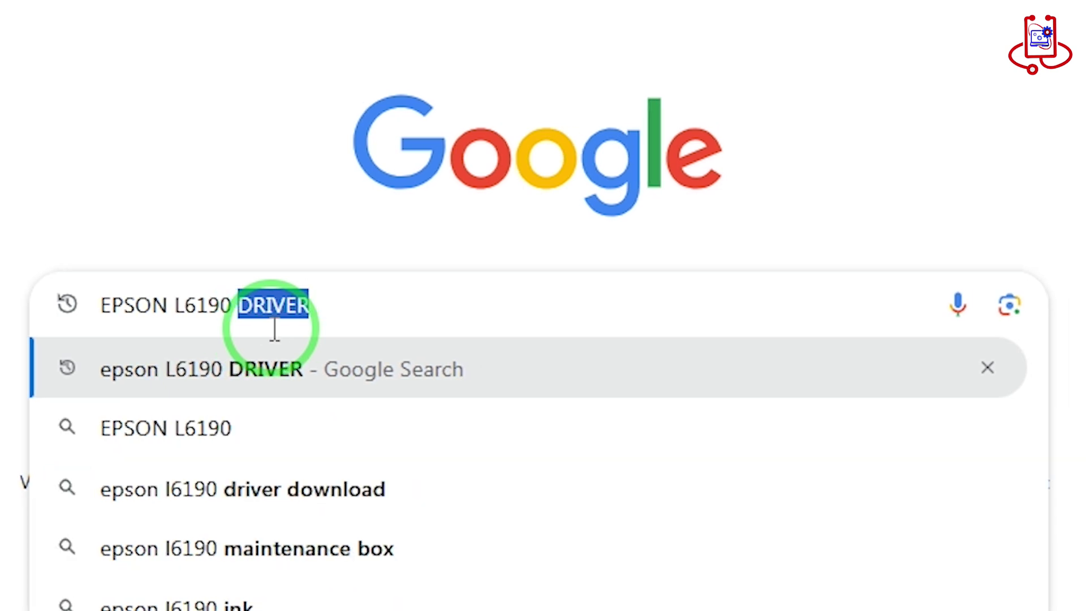
type(" DRIVER")
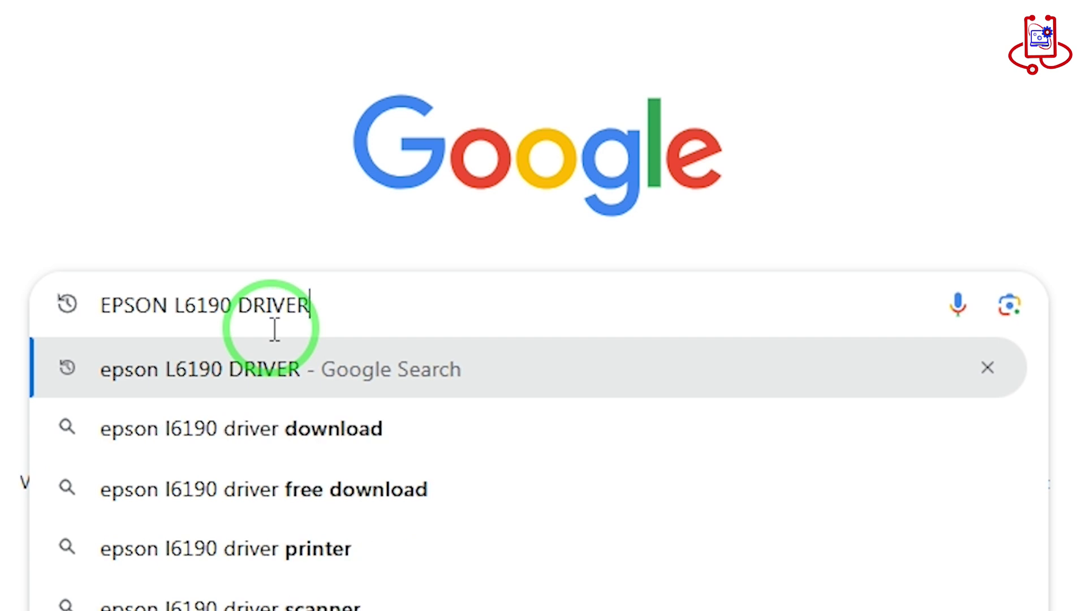
key("Return")
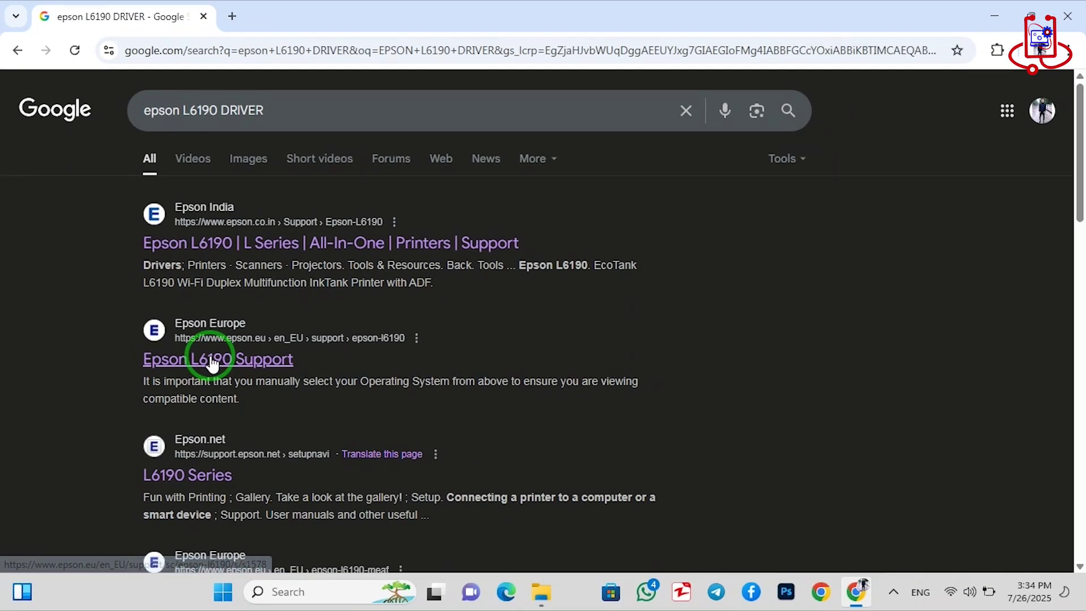
- Open the Epson Europe L6190 Support result in a new tab and switch to it
right_click(211, 359)
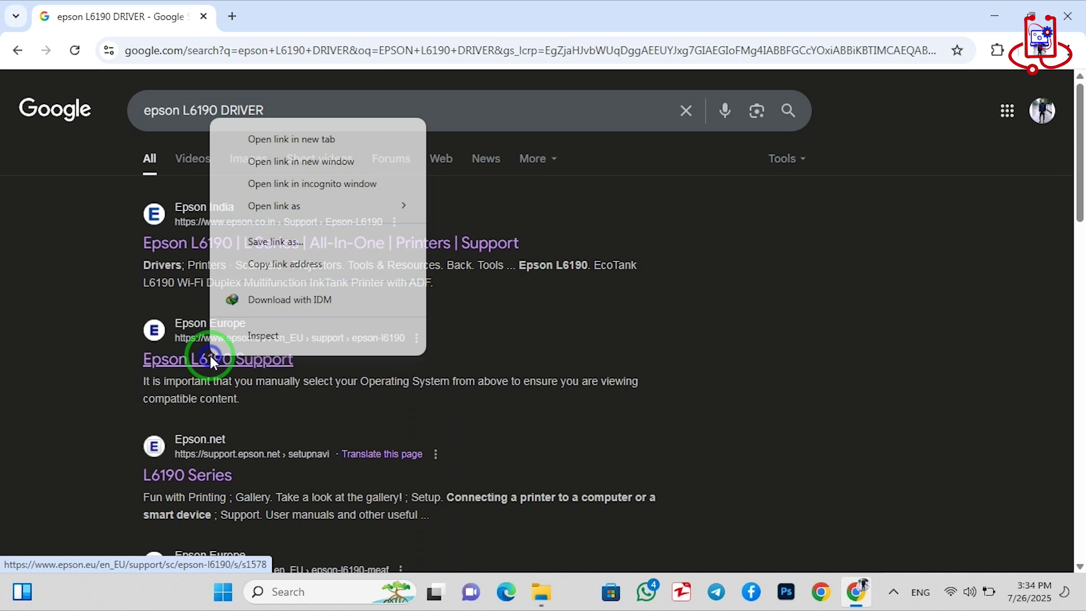
left_click(277, 141)
left_click(291, 16)
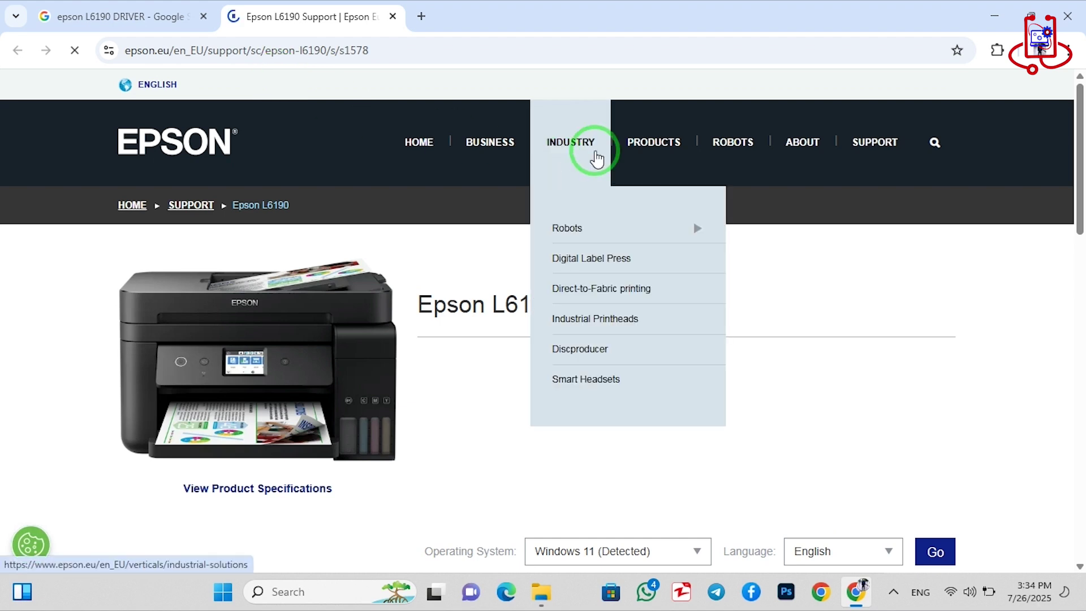
- Choose Windows 10 64-bit as the operating system on the support page
left_click_drag(1082, 212, 1044, 305)
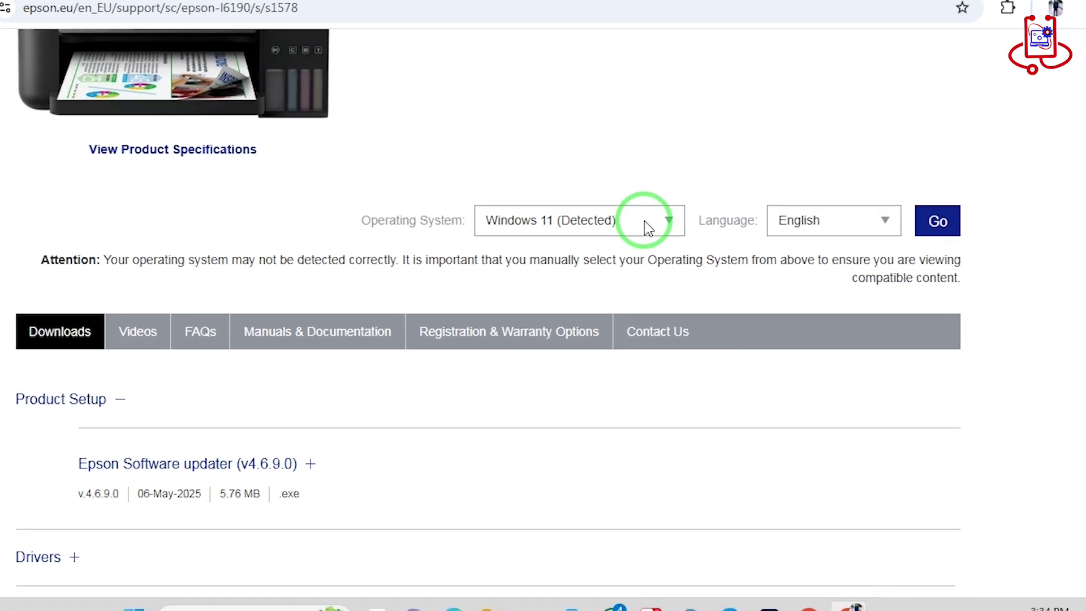
left_click(632, 242)
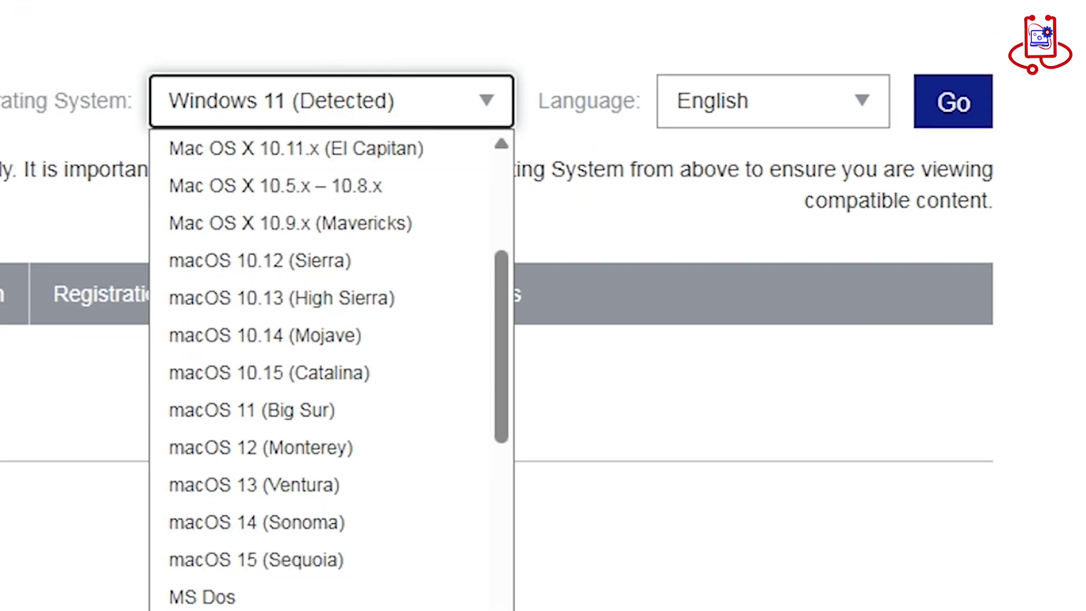
left_click_drag(505, 444, 463, 553)
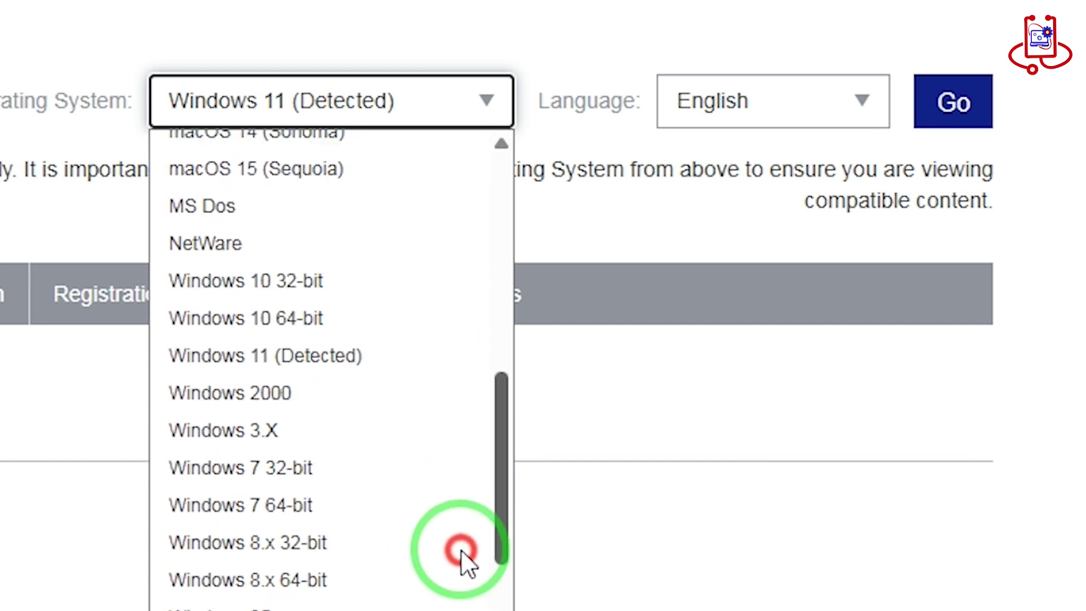
left_click(255, 323)
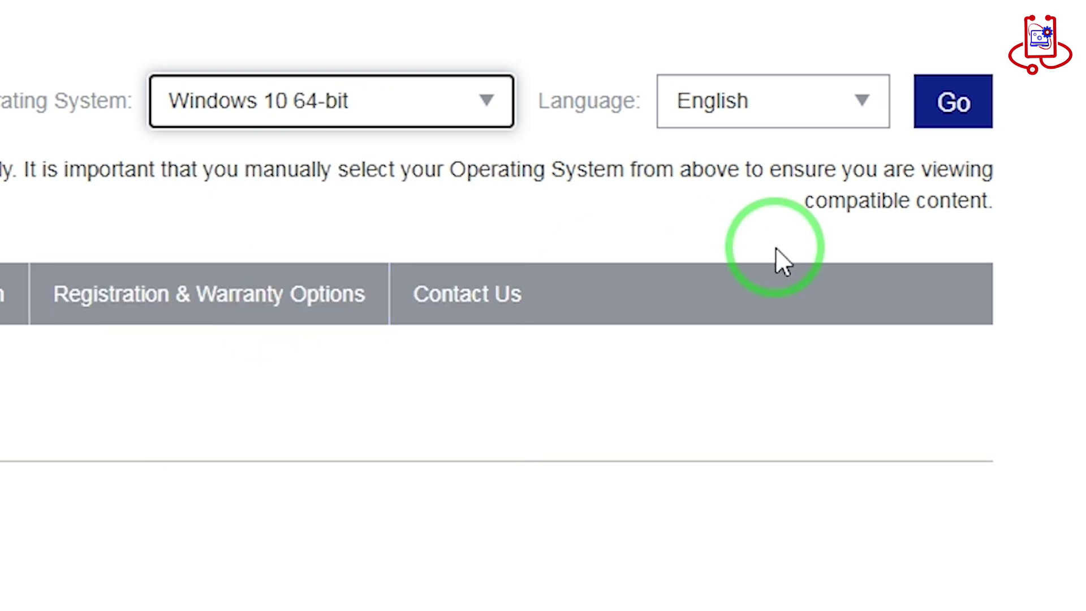
- Apply Windows 10 64-bit and expand the Firmware Recovery Tool (vLU14NB) details under Firmware
left_click(962, 112)
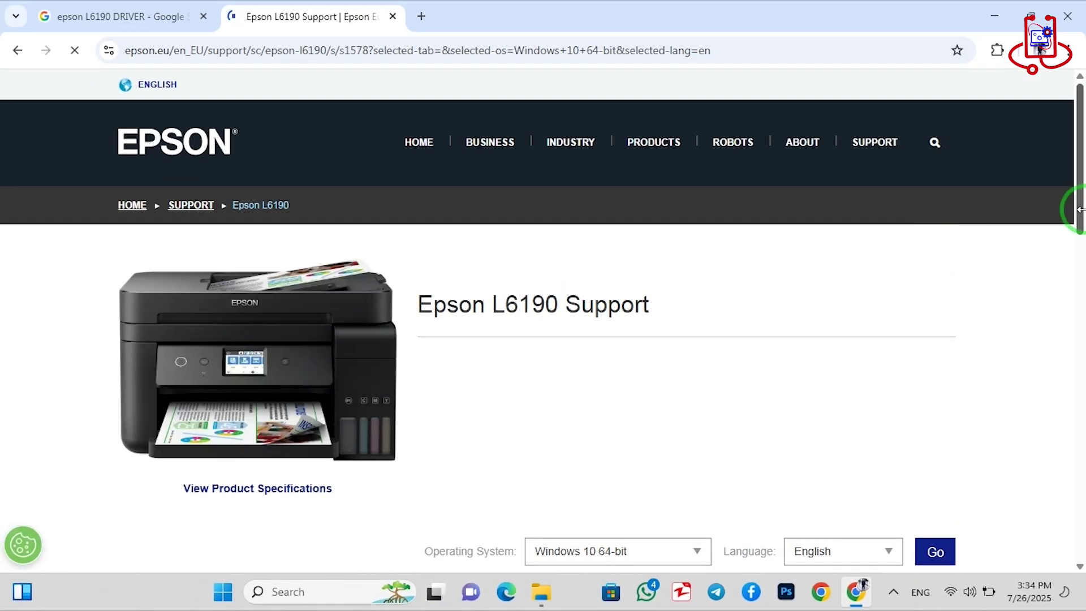
left_click_drag(1081, 200, 1009, 376)
scroll(1009, 377, "down", 1)
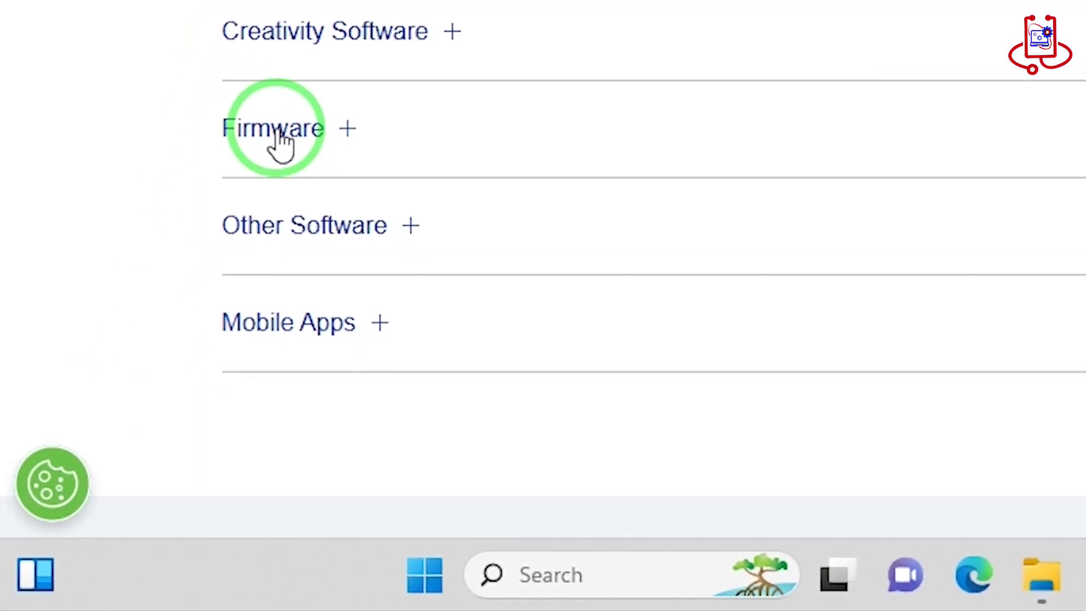
left_click(281, 143)
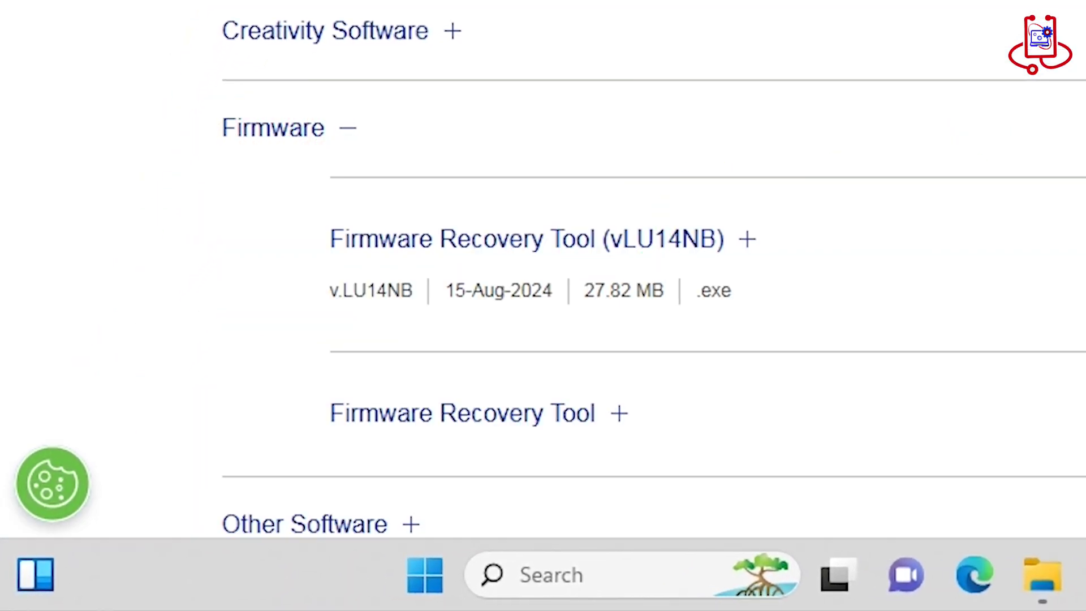
left_click(545, 239)
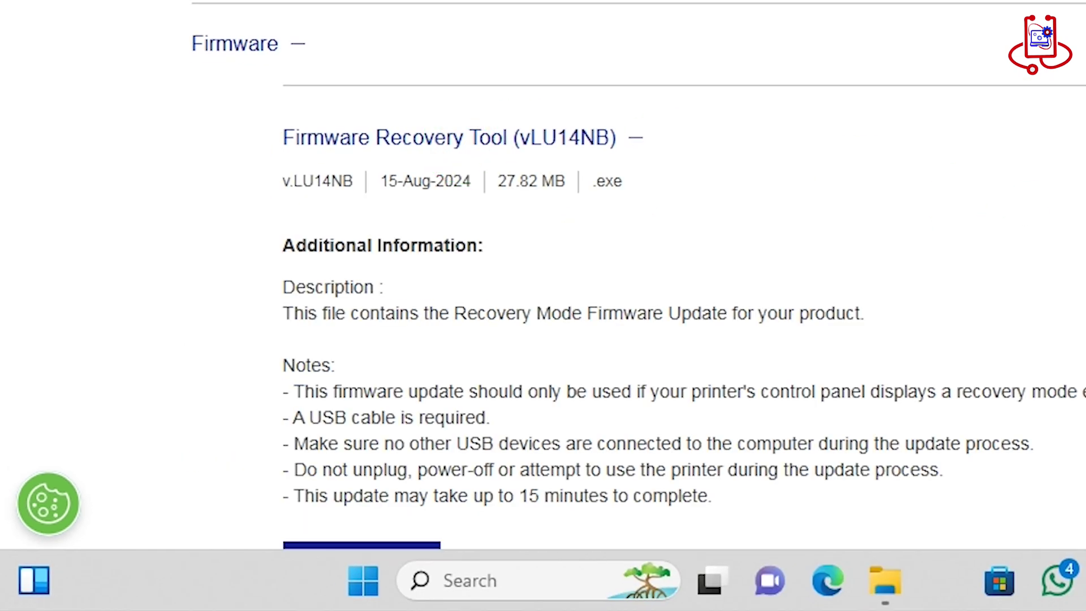
scroll(832, 235, "down", 5)
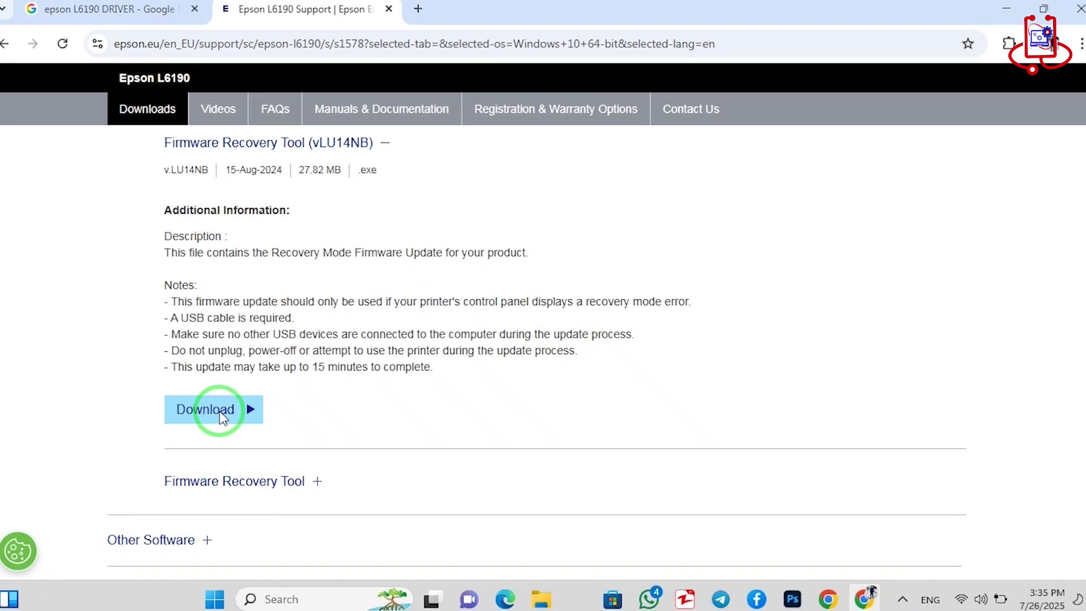
- Accept the licence terms and download epson664746eu.exe (27.82 MB) with Internet Download Manager
left_click(220, 413)
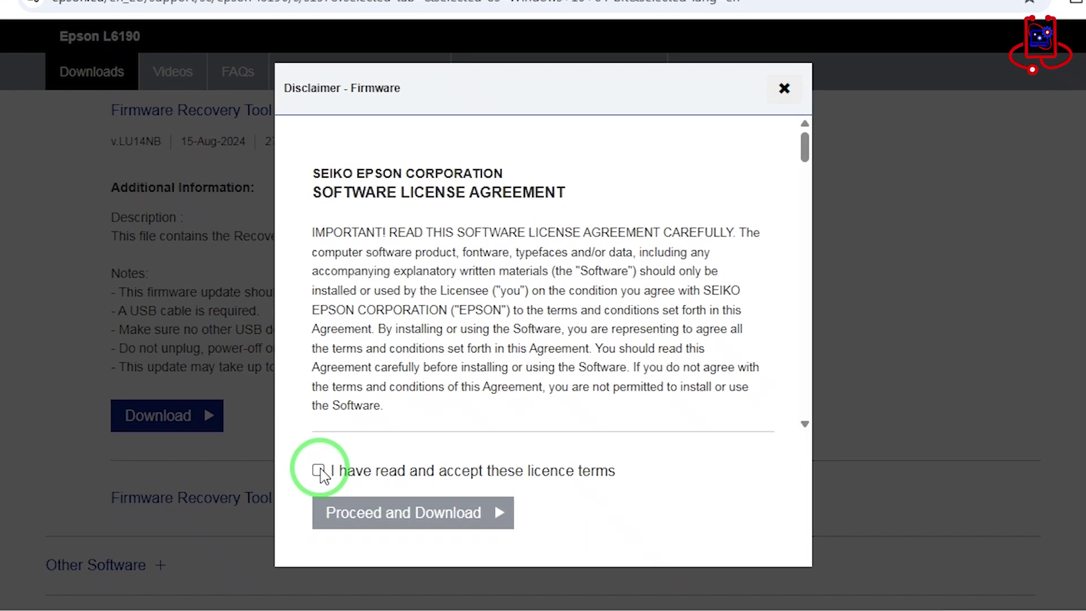
left_click(319, 471)
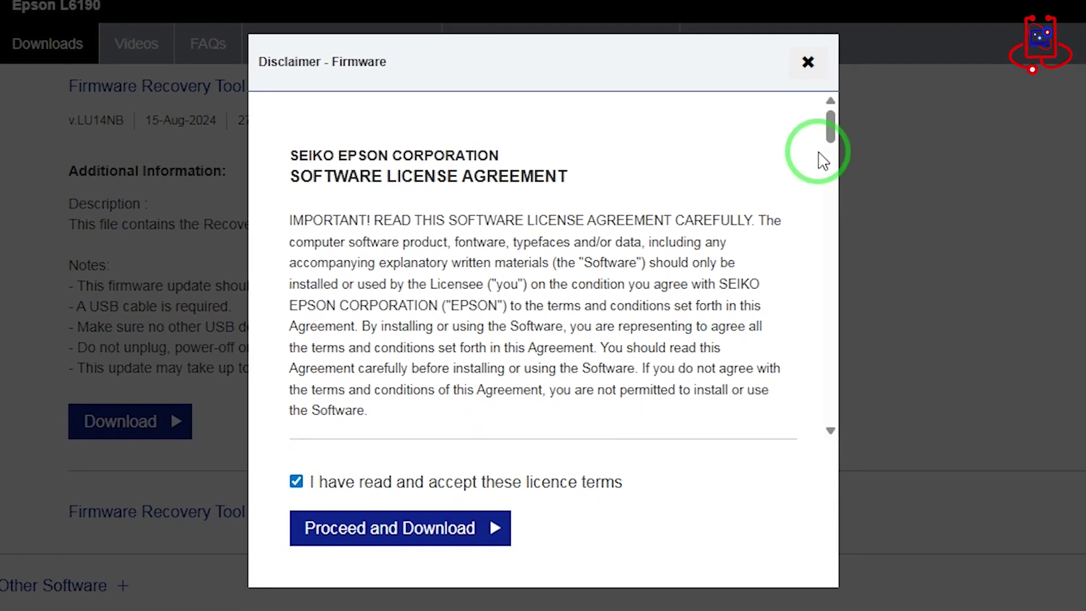
left_click_drag(832, 128, 773, 433)
left_click(463, 532)
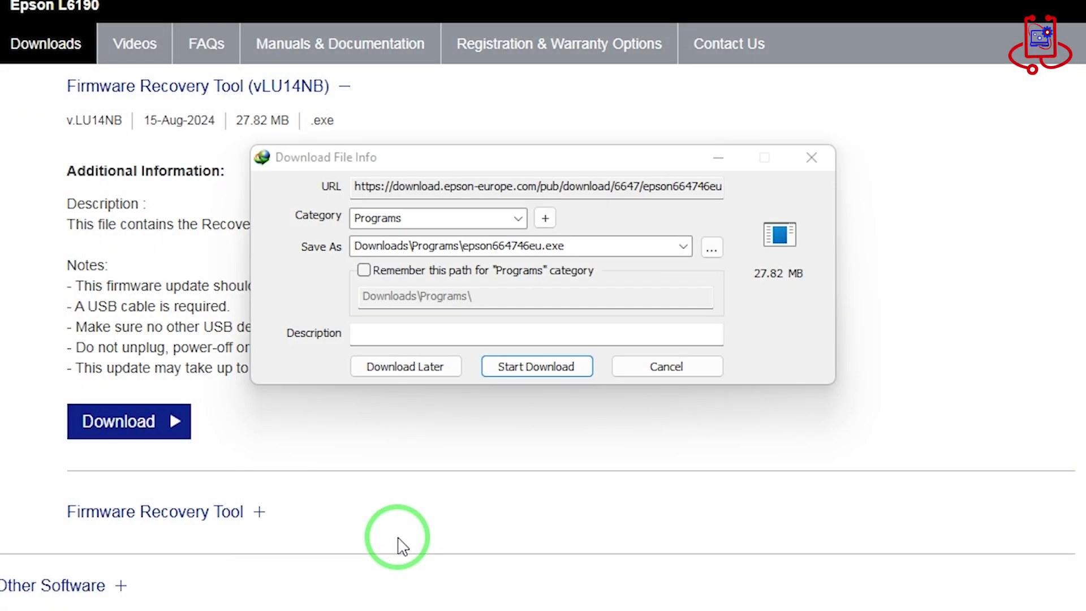
left_click(546, 351)
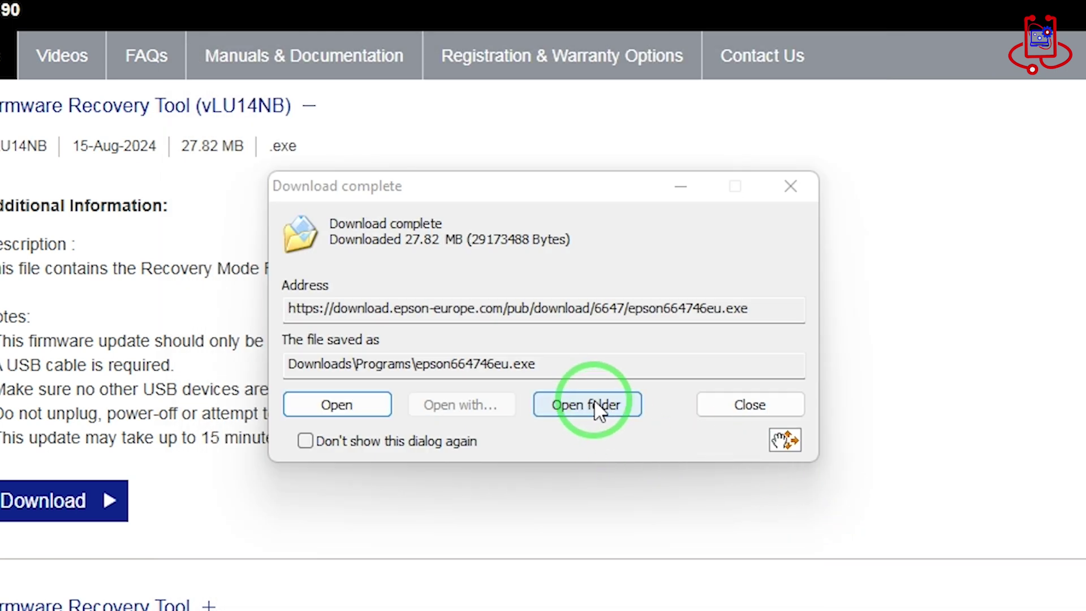
- Run epson664746eu.exe from its Downloads folder as administrator, approving the UAC prompt
left_click(598, 407)
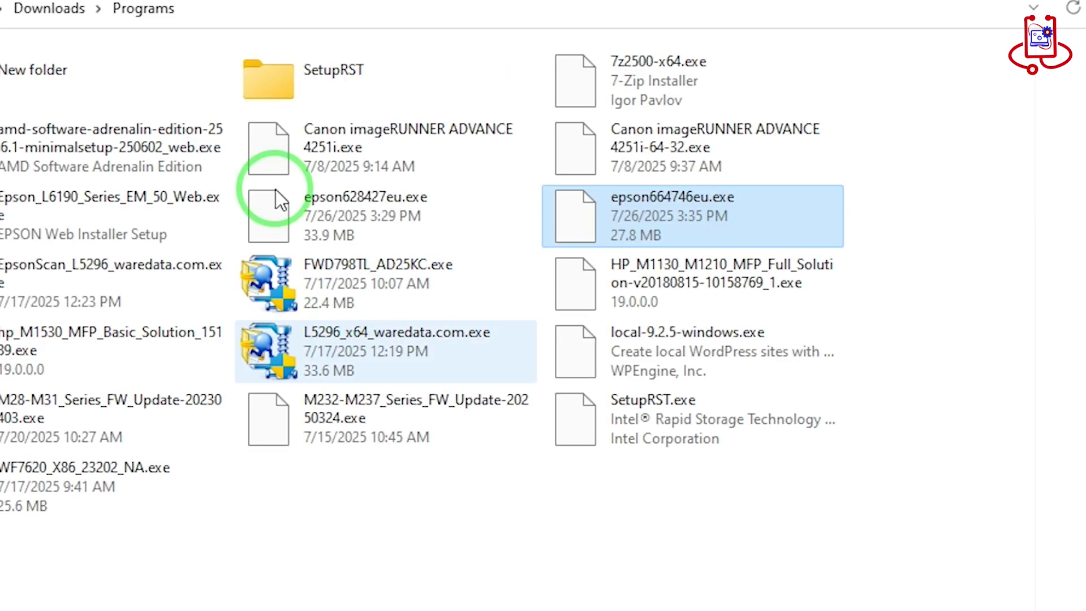
right_click(662, 206)
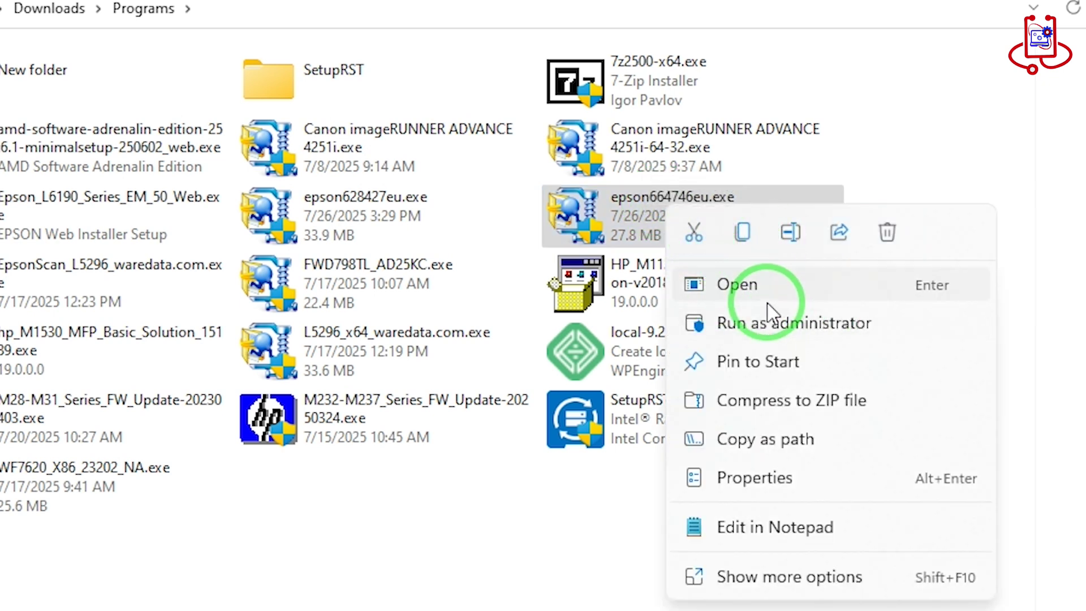
left_click(791, 326)
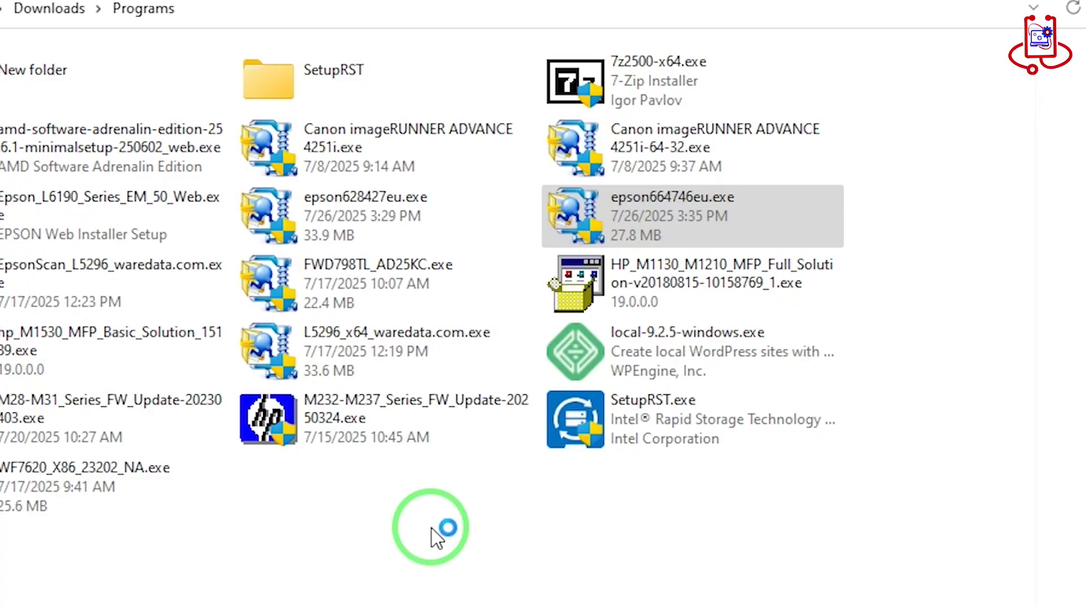
left_click(432, 527)
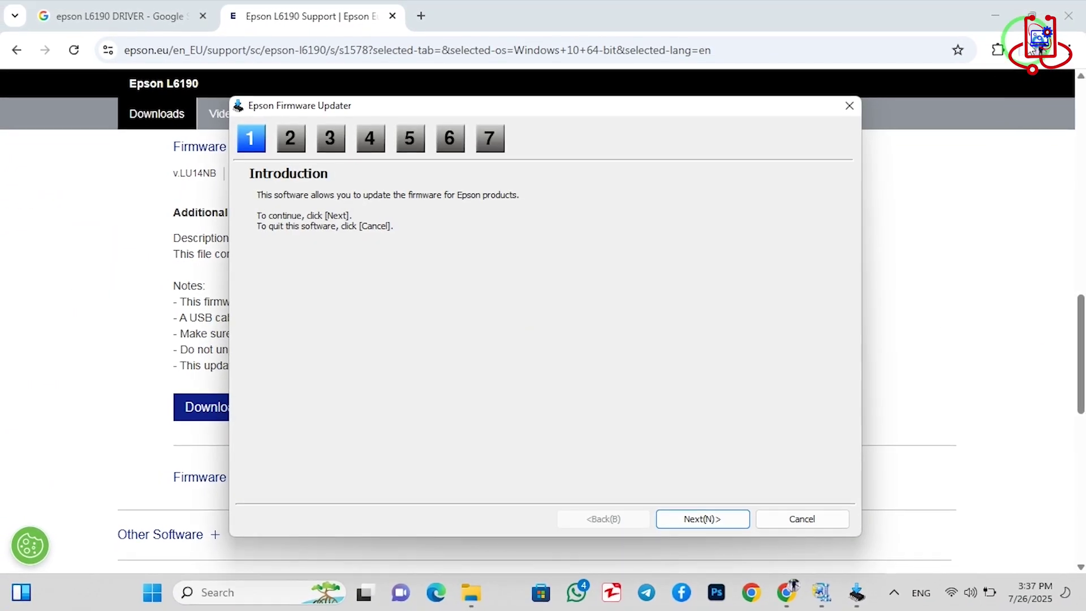
- Minimize Chrome, reposition the updater, and advance past the introduction and accepted licence agreement
left_click(995, 17)
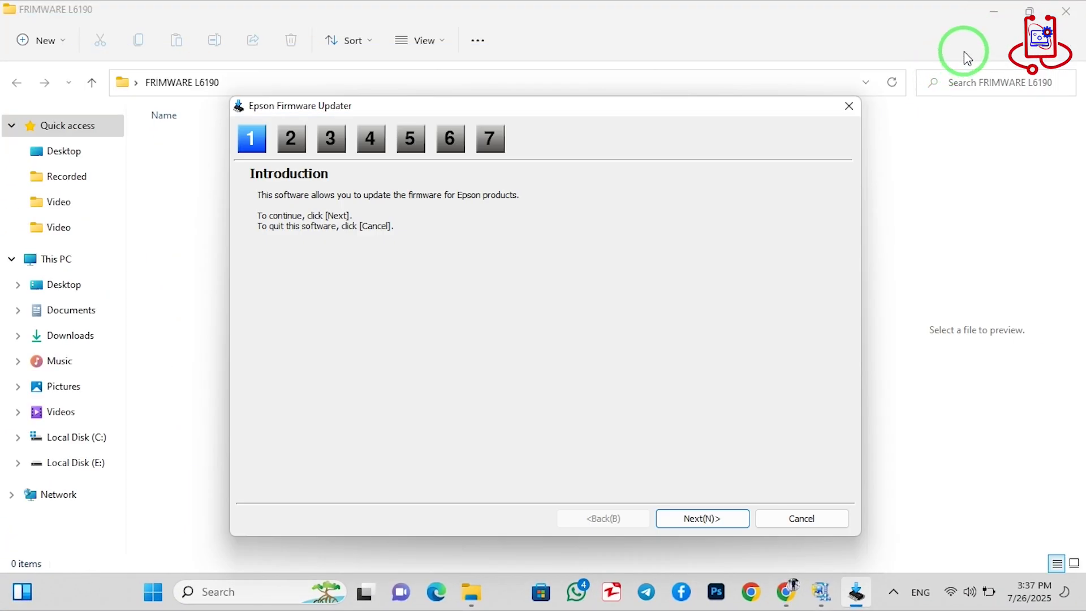
left_click_drag(662, 105, 696, 78)
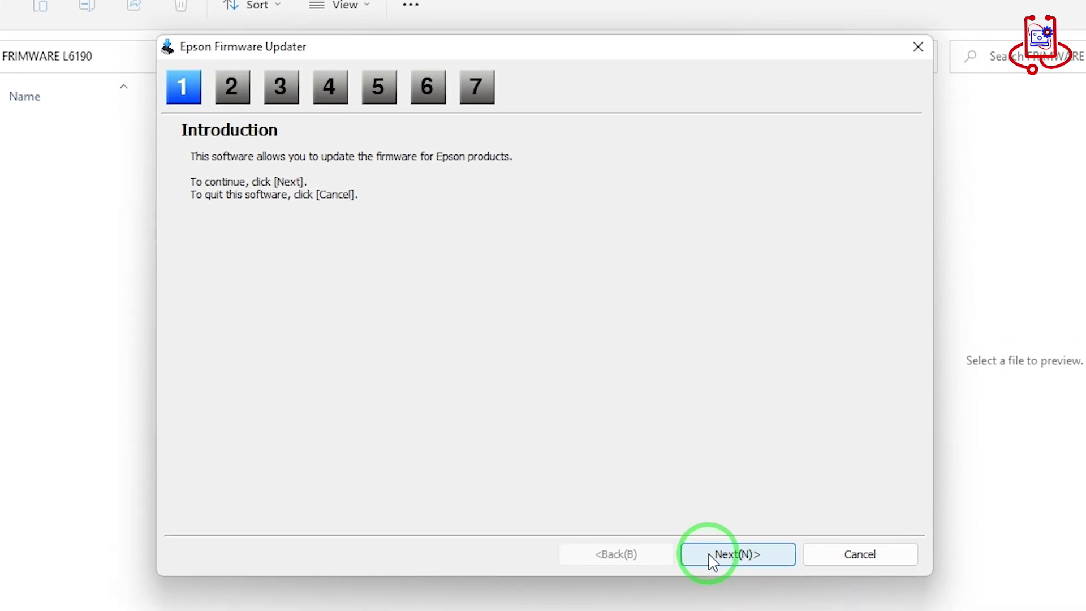
left_click(711, 560)
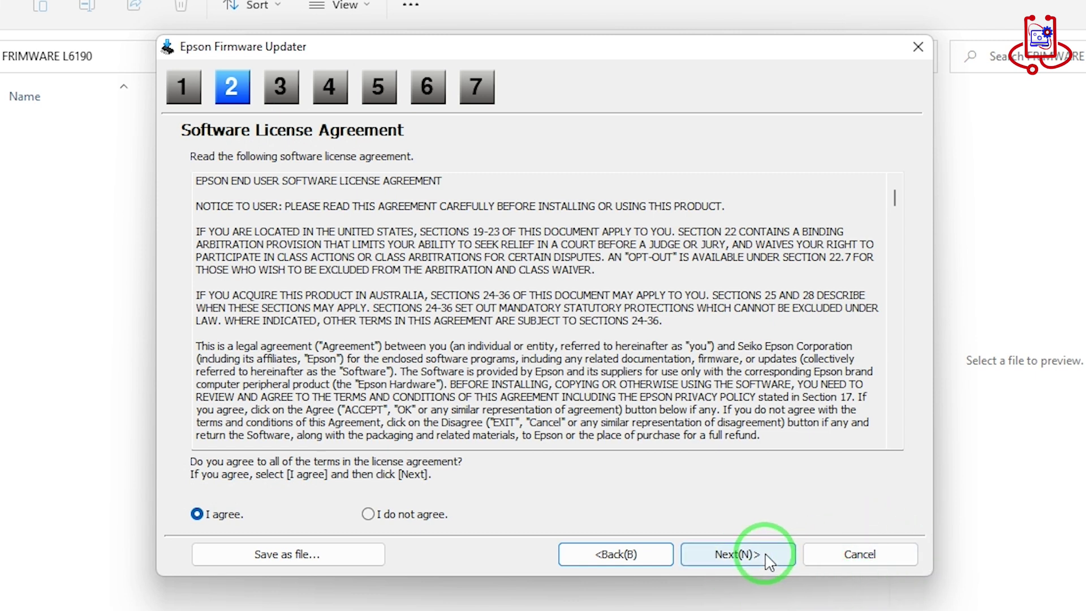
left_click(728, 557)
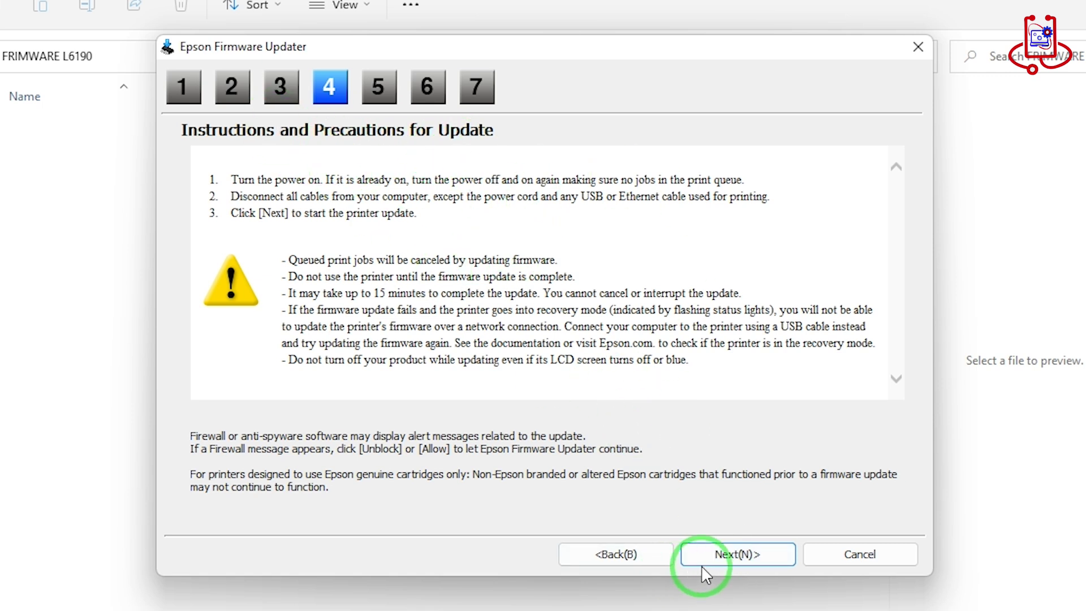
- Select the USB-connected printer for firmware 10.63.LU14NB and start the update
left_click(727, 555)
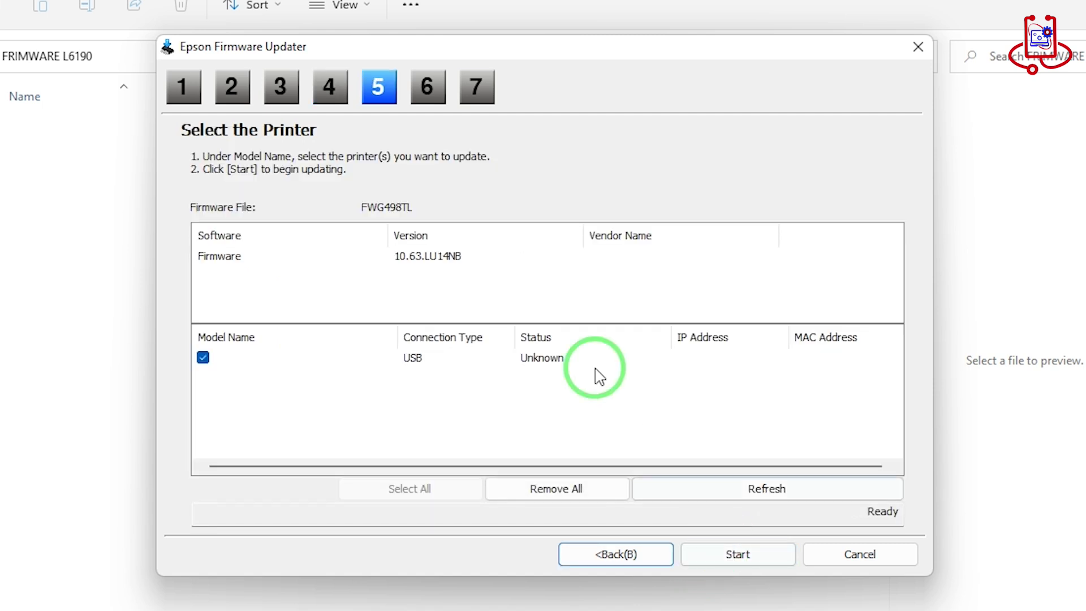
left_click(381, 262)
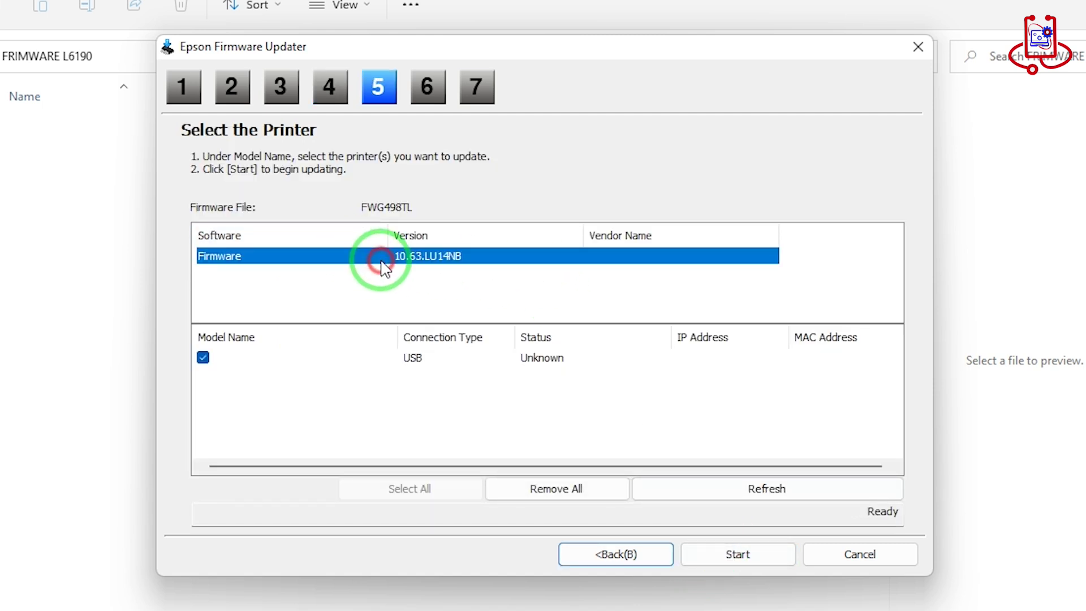
left_click(426, 359)
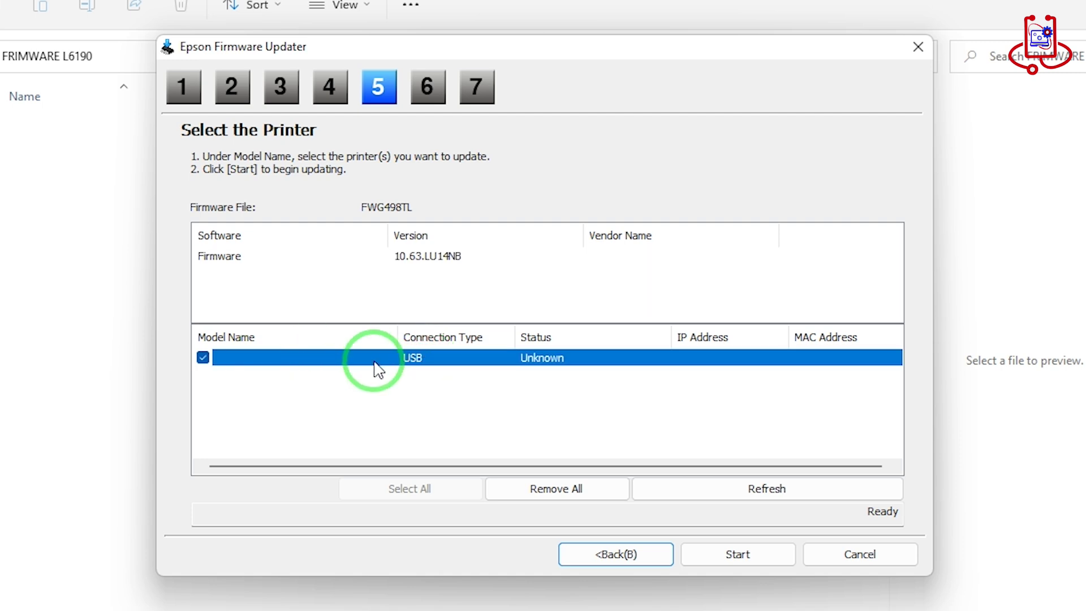
left_click(202, 358)
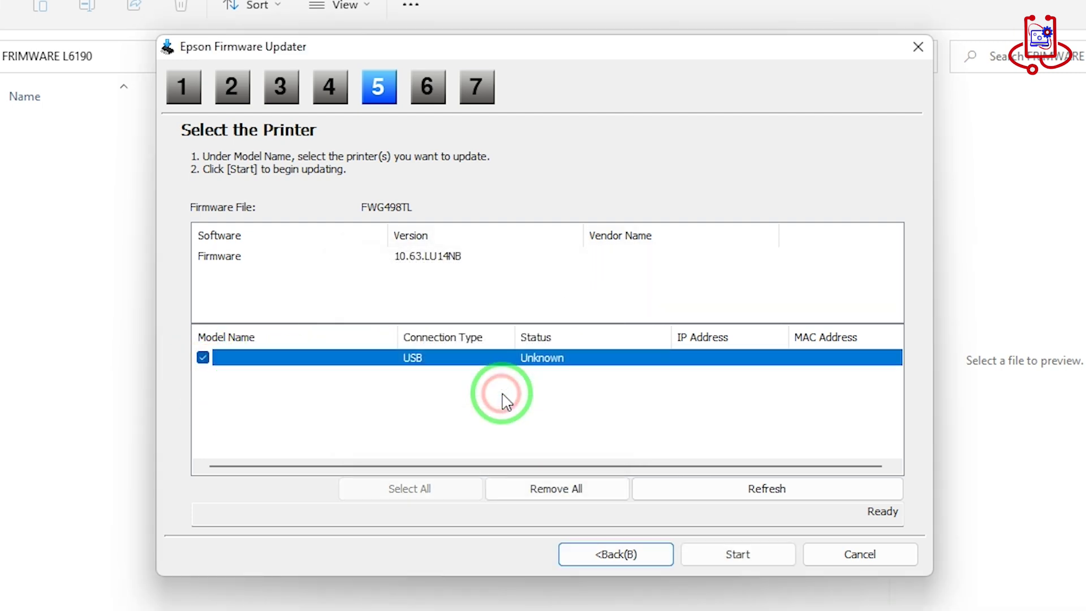
left_click(743, 560)
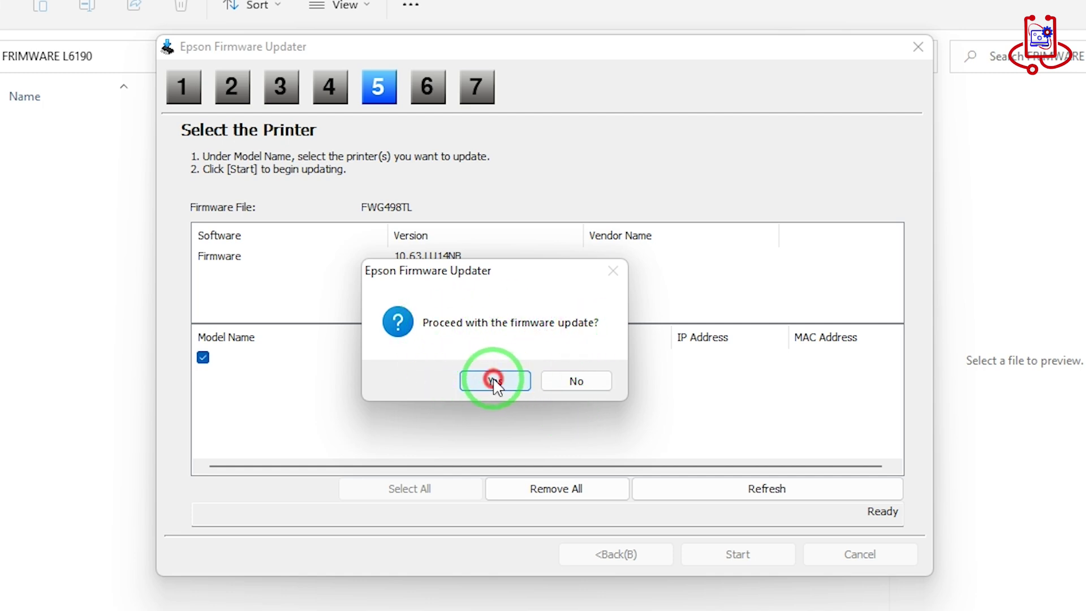
- Confirm 'Proceed with the firmware update?' and let firmware FWG498TL transfer to the printer
left_click(493, 381)
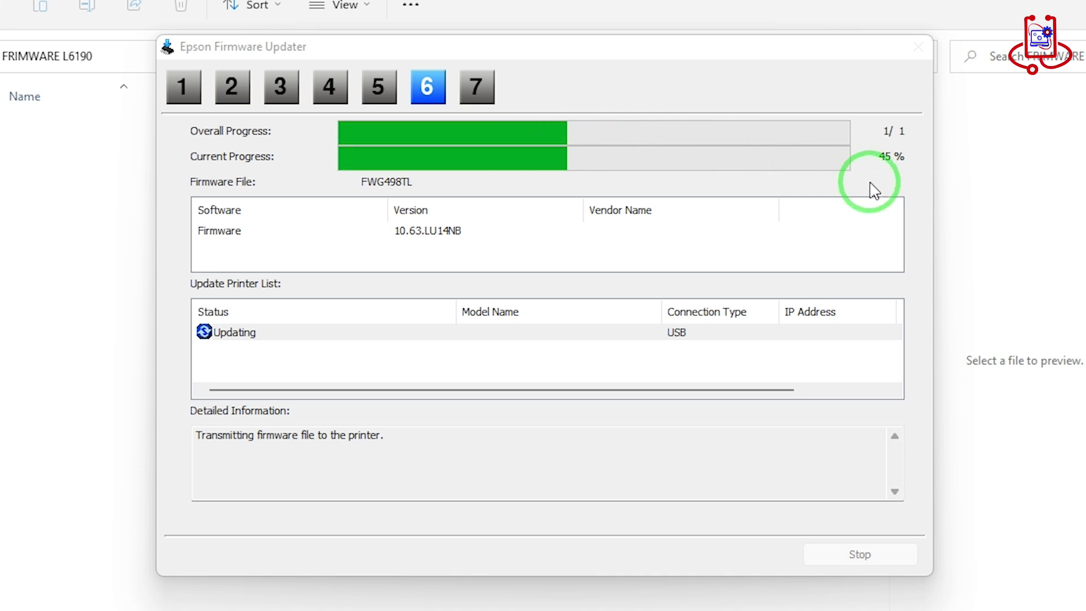
left_click(896, 154)
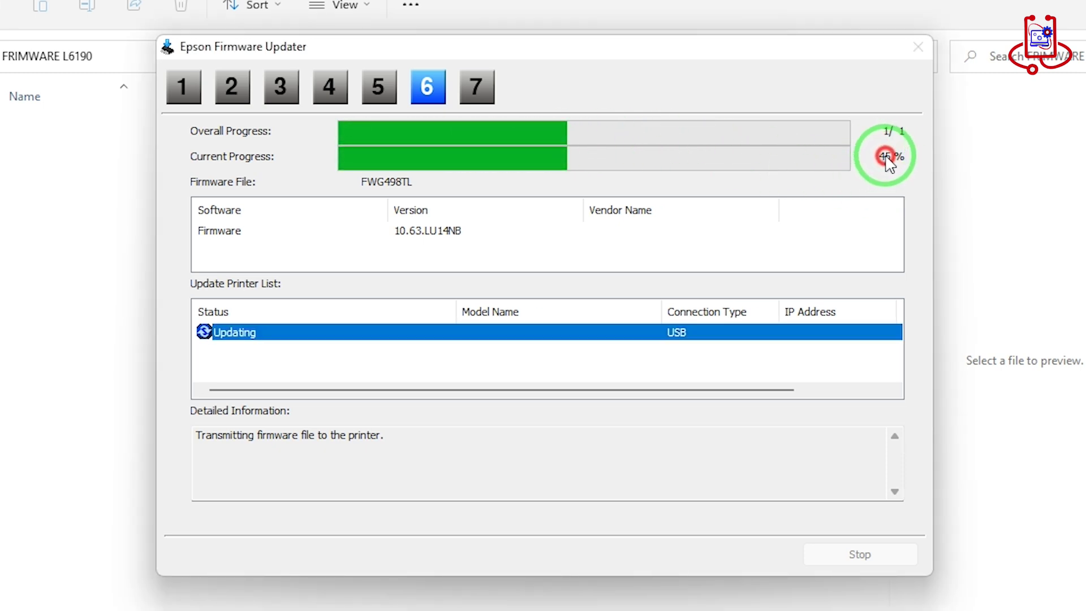